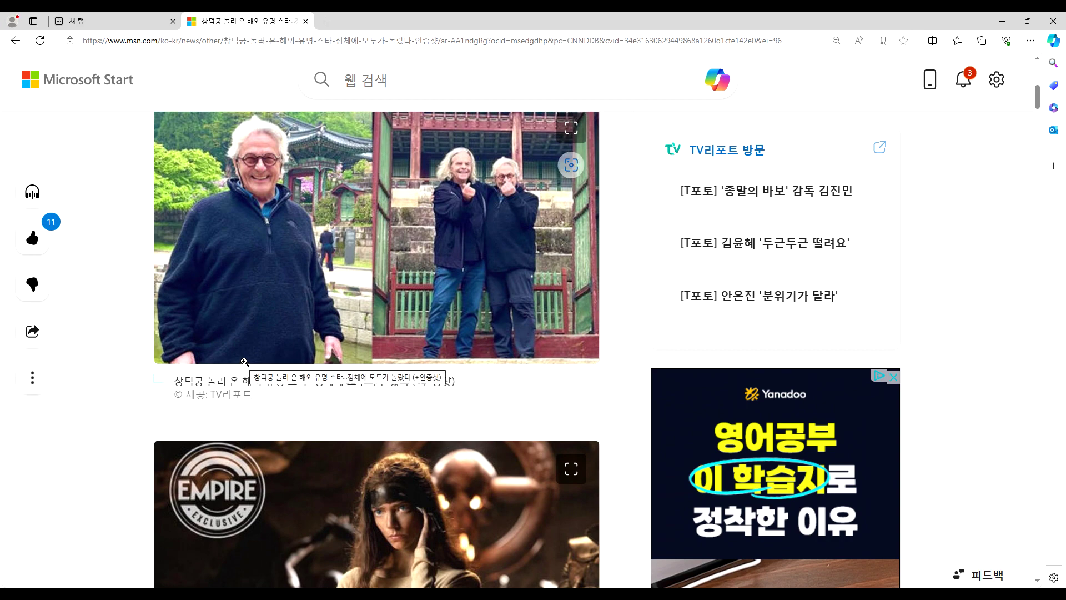
Read the Changdeokgung celebrity article's text, highlighting the phrases "아버지", "매드맥스 사가" and "분노의 도로" along the way
scroll(233, 347, "down", 10)
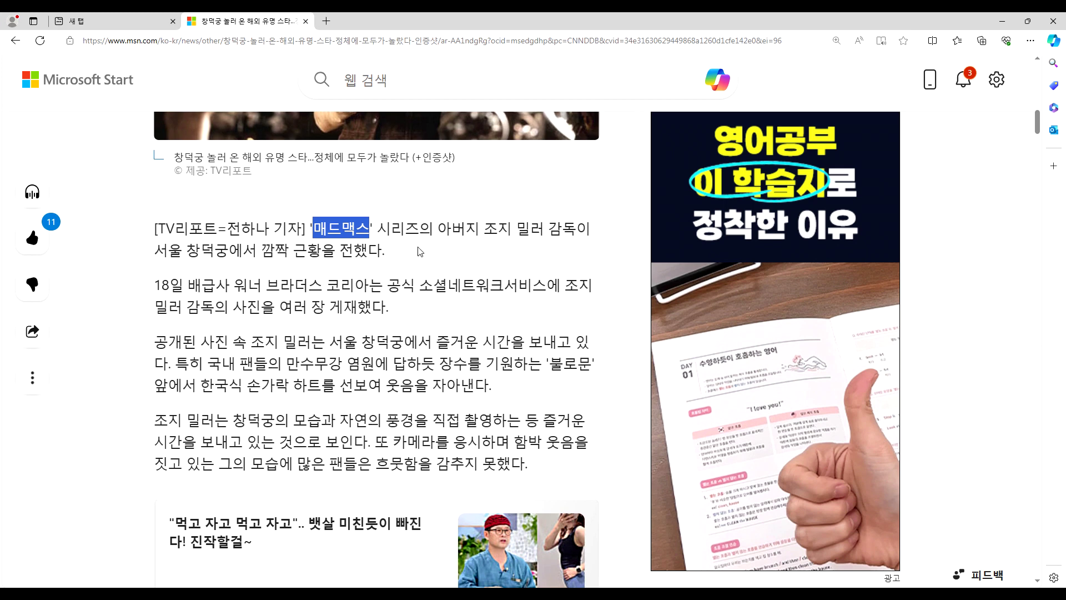
left_click_drag(436, 230, 482, 233)
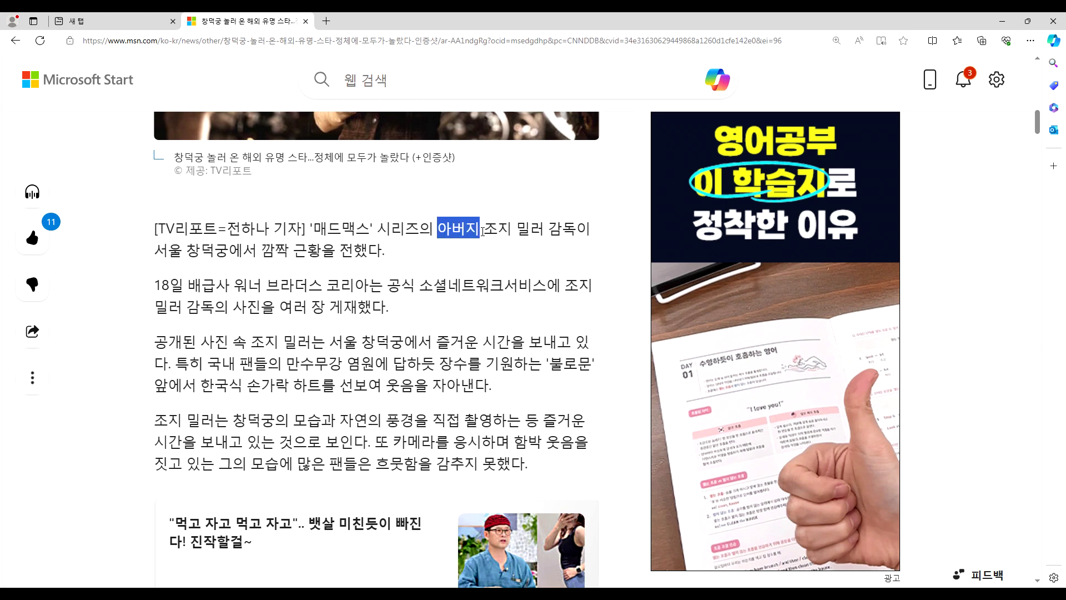
left_click(320, 297)
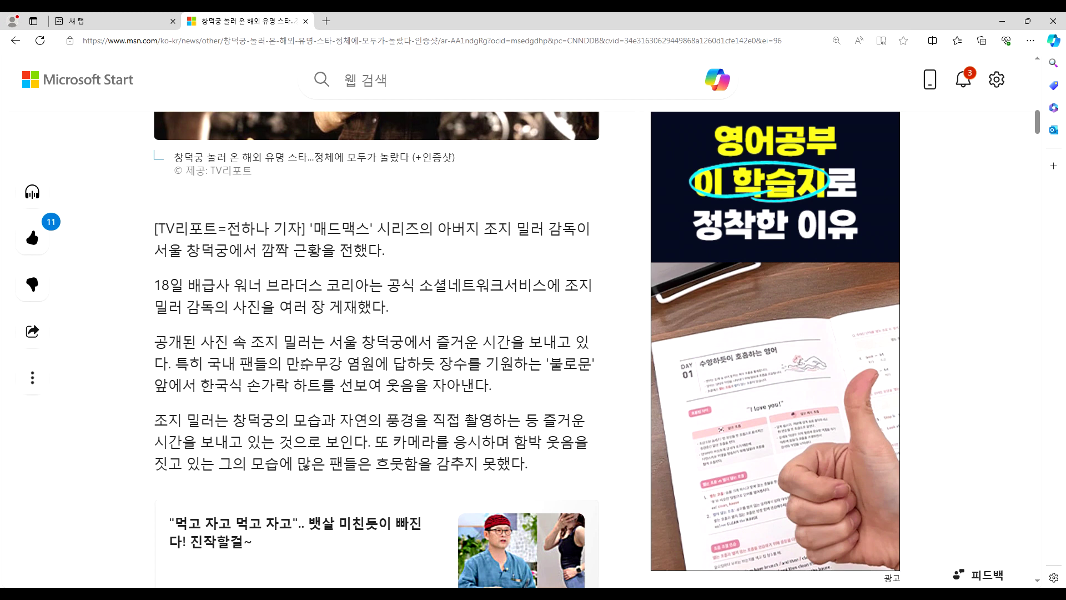
scroll(303, 365, "down", 4)
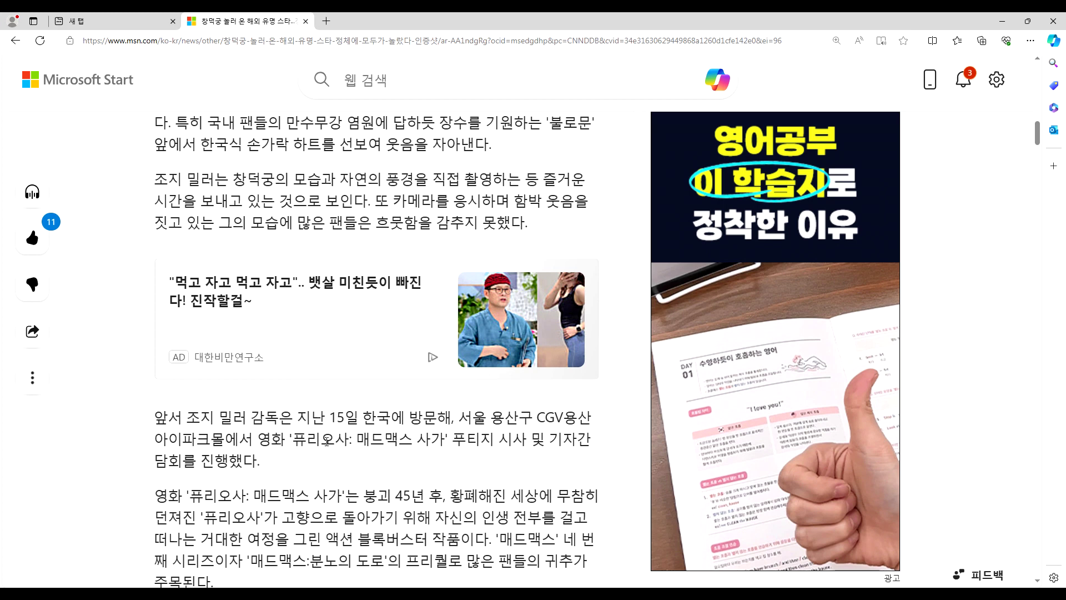
left_click_drag(357, 442, 443, 444)
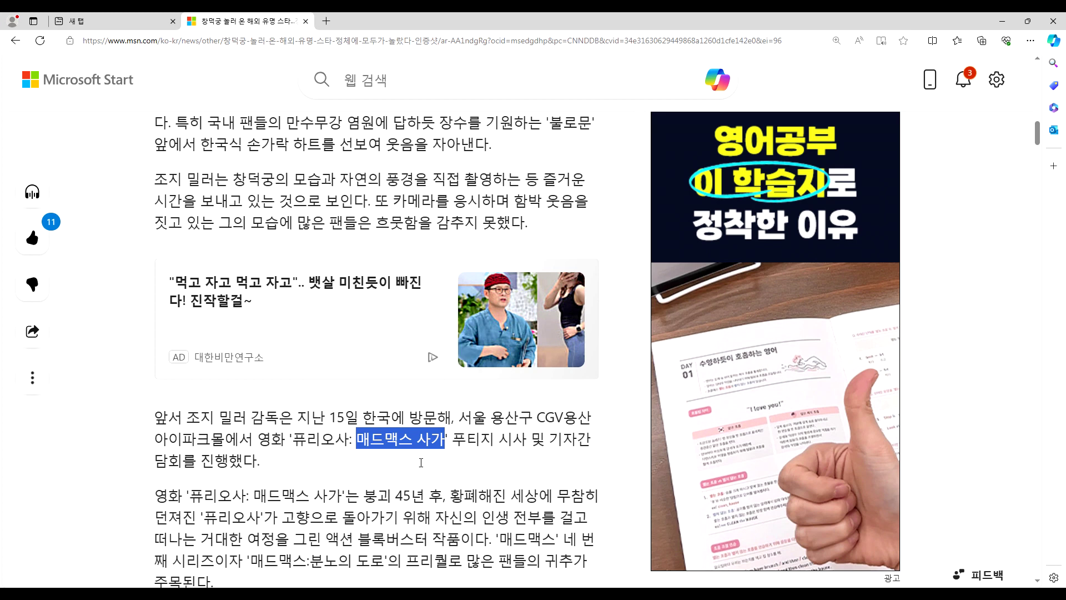
scroll(384, 396, "down", 4)
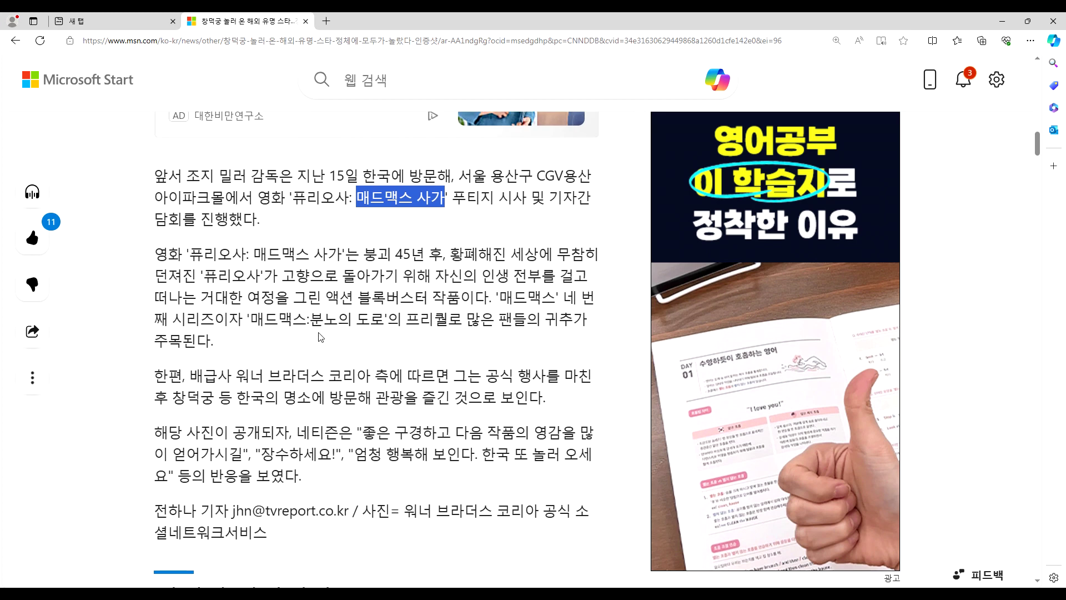
left_click(380, 321)
scroll(356, 366, "down", 4)
scroll(350, 373, "up", 4)
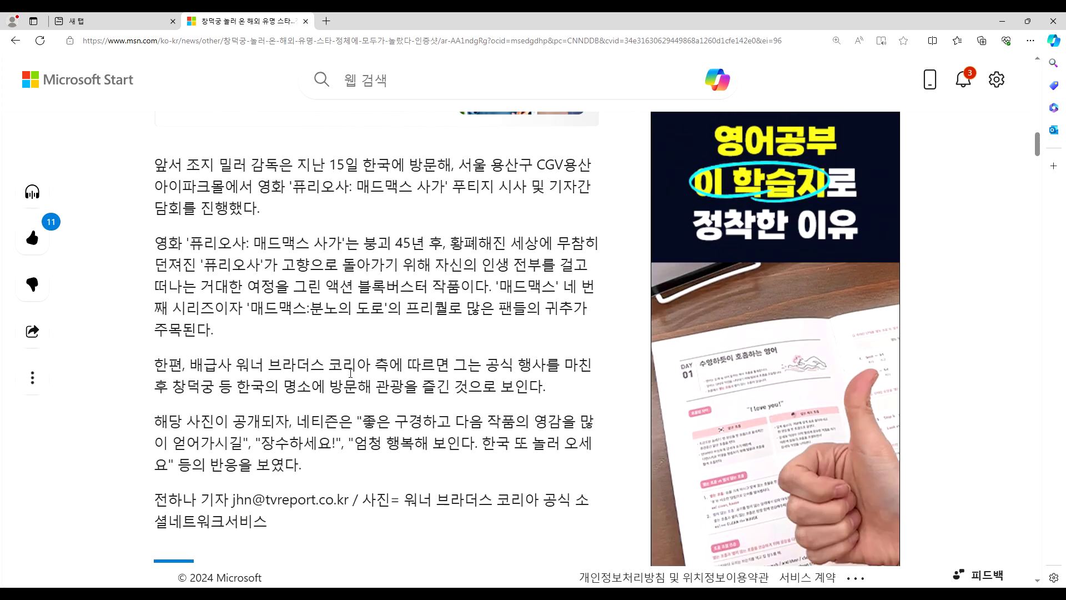
scroll(351, 373, "up", 5)
scroll(353, 381, "down", 5)
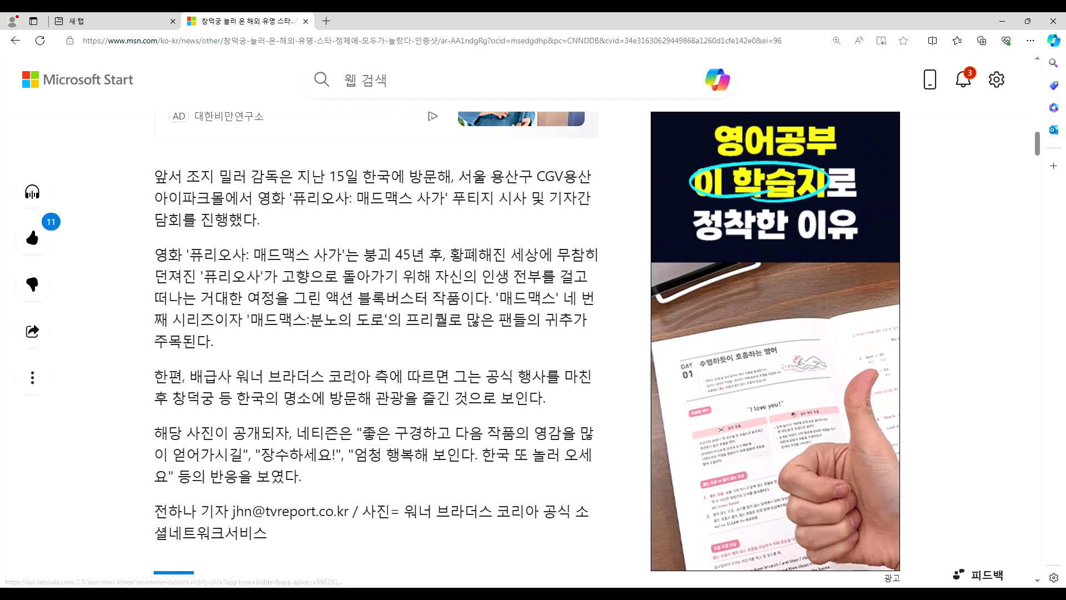
left_click_drag(313, 319, 387, 325)
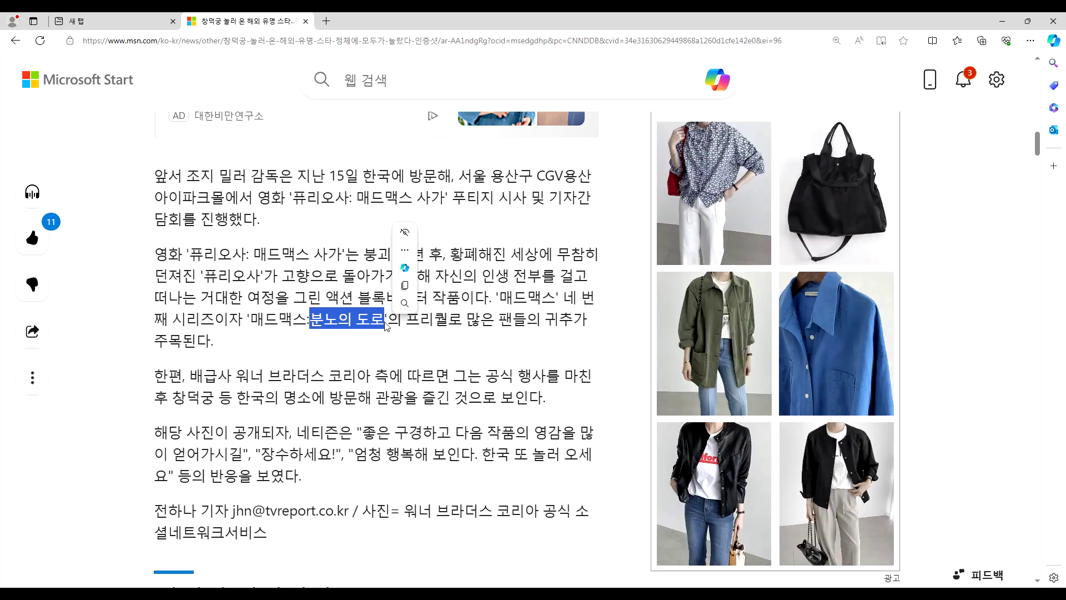
Review the article's photos of the Changdeokgung visit and the film still, and close the article's browser window
scroll(386, 325, "up", 10)
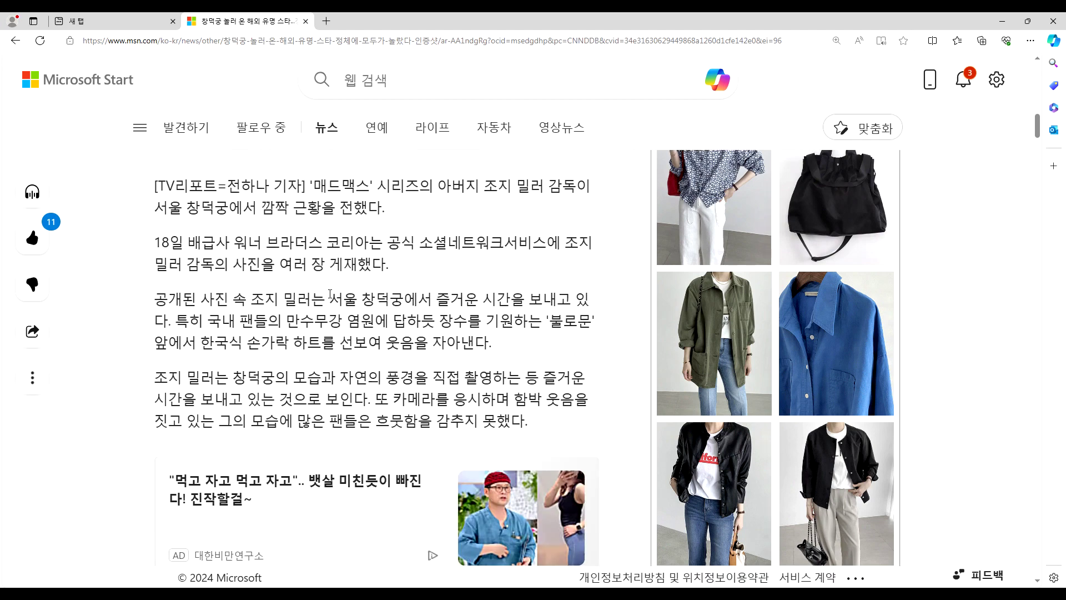
scroll(307, 299, "up", 10)
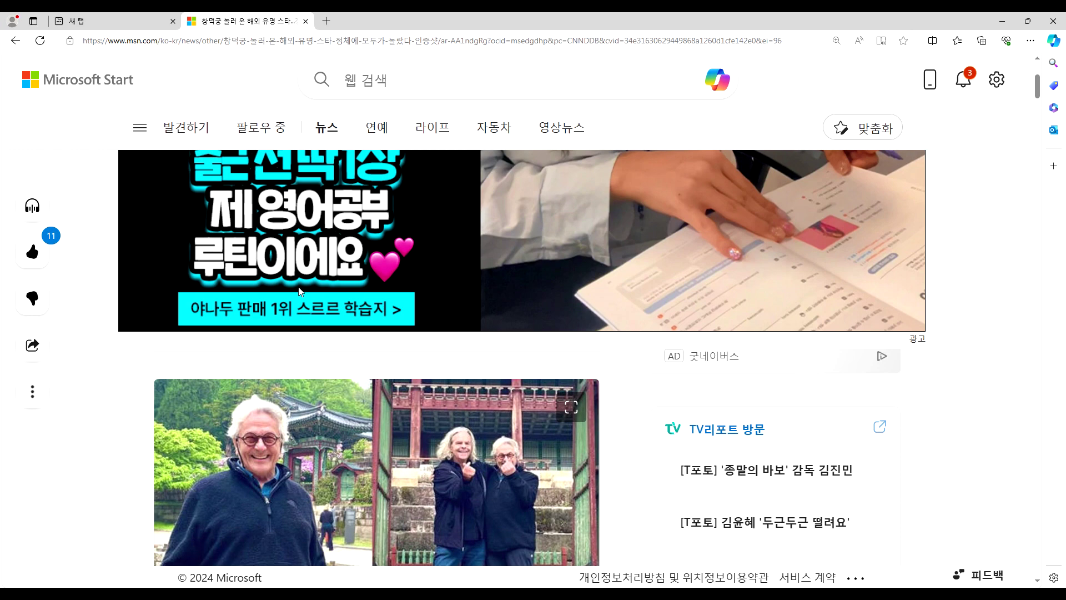
scroll(411, 448, "down", 5)
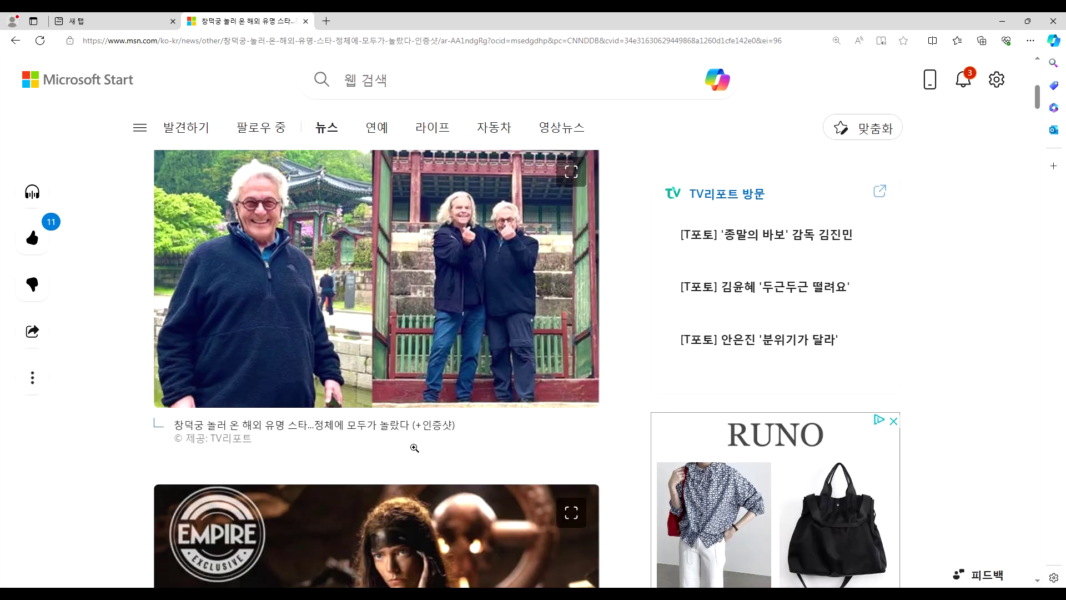
scroll(400, 446, "down", 9)
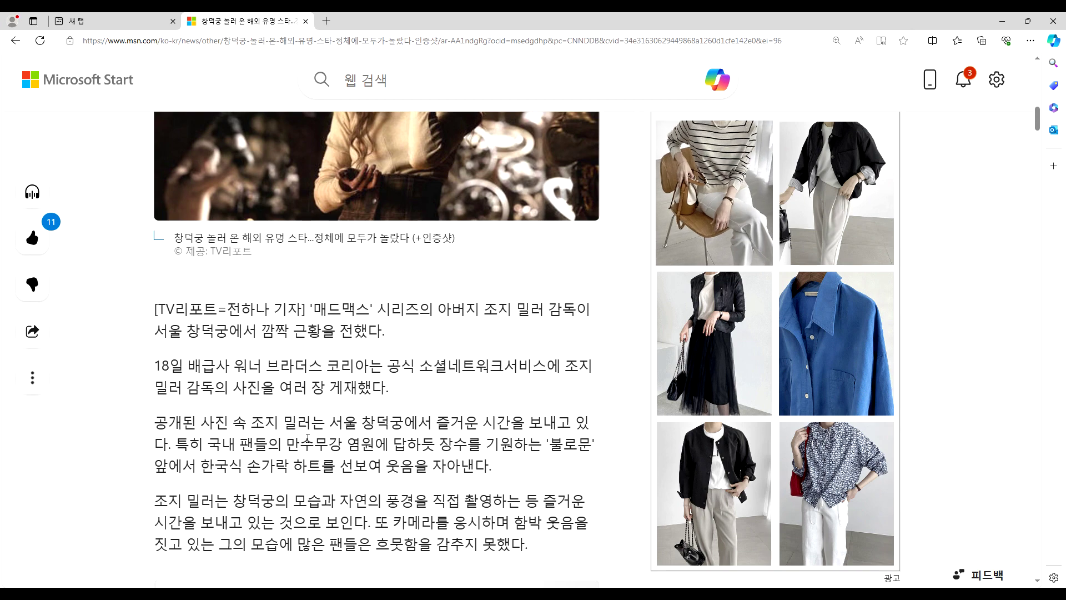
scroll(144, 425, "up", 9)
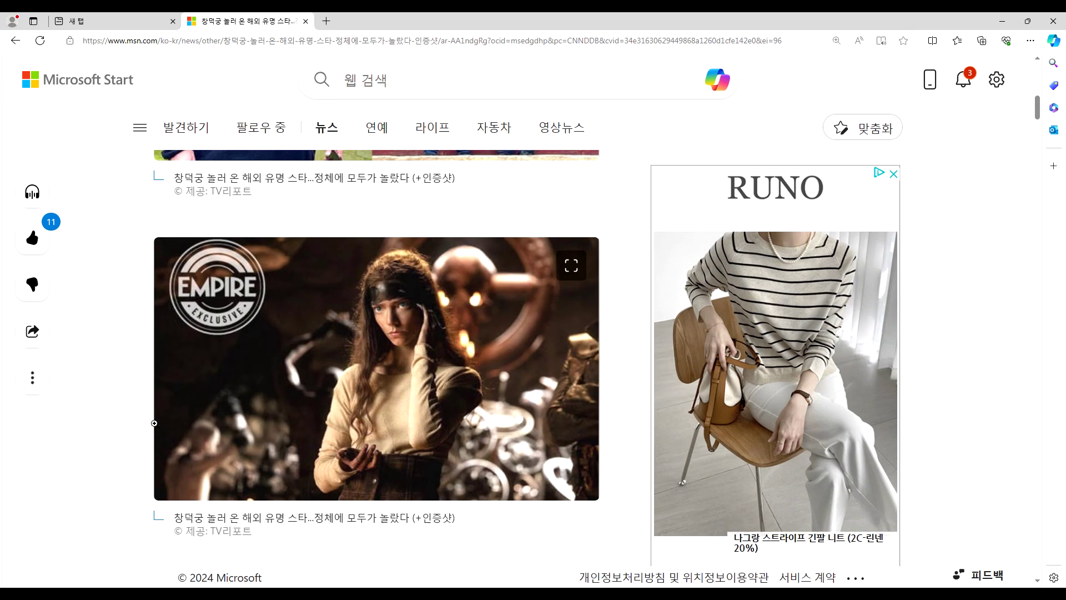
scroll(129, 428, "down", 3)
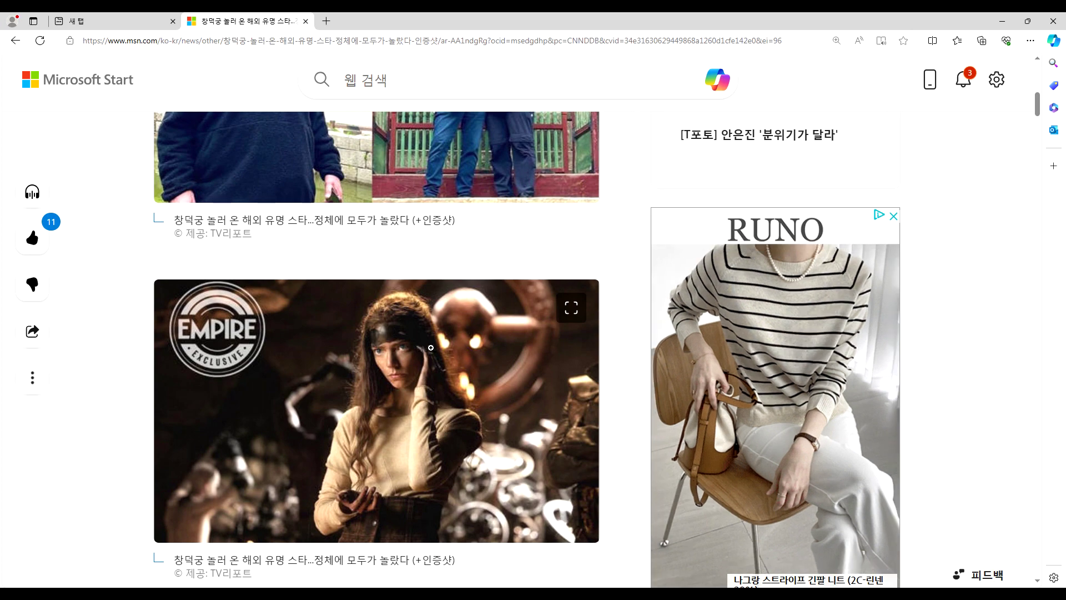
scroll(397, 358, "up", 5)
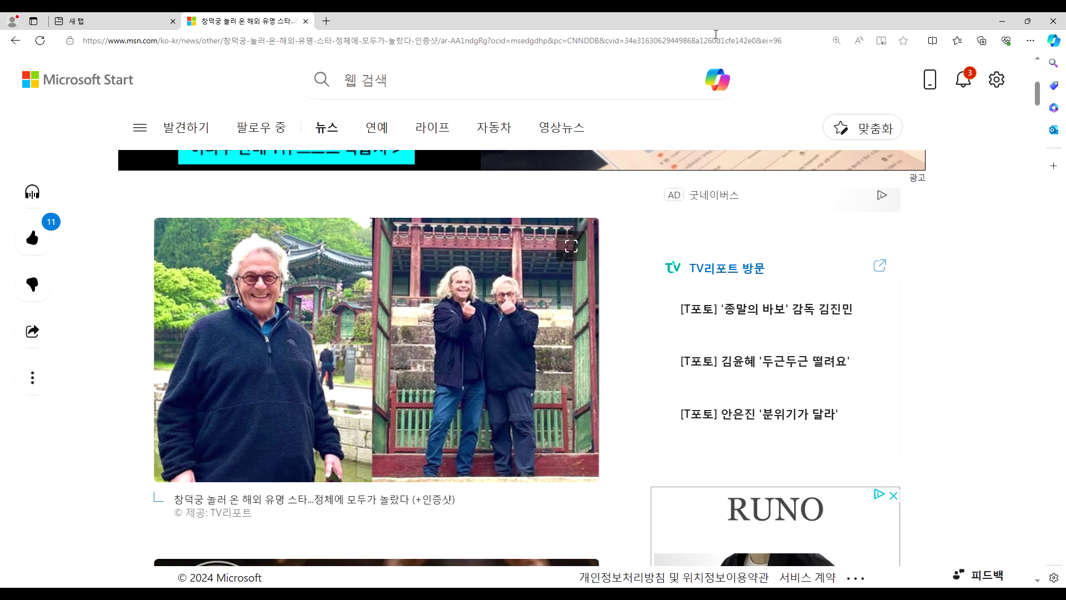
left_click(1053, 22)
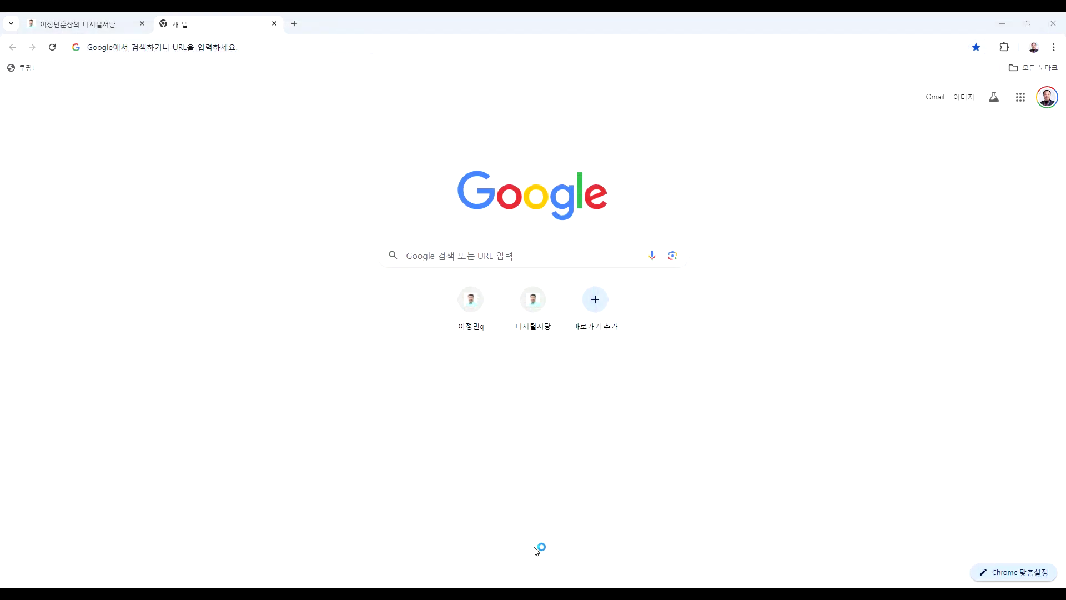
left_click(765, 578)
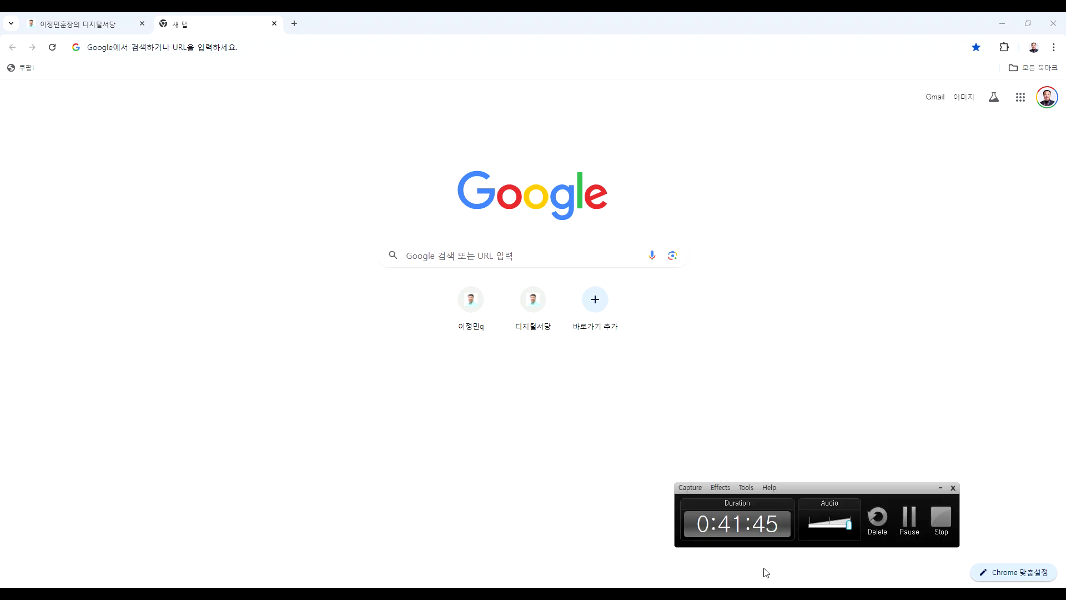
left_click(911, 522)
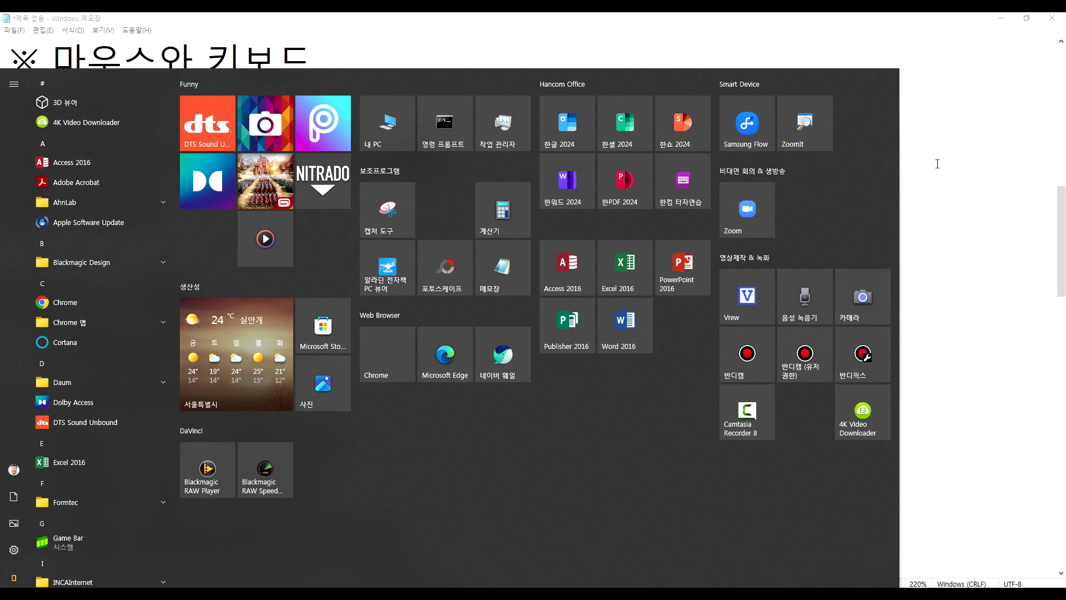
left_click(966, 140)
left_click(562, 205)
left_click(554, 233)
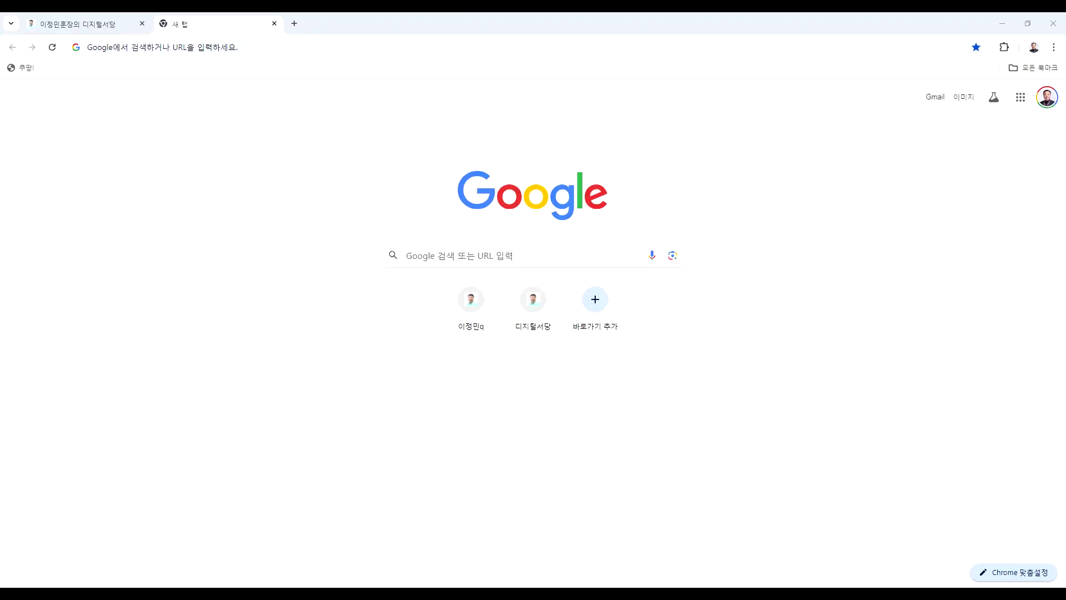
Search Google for "릭과 딕" and open the 조선일보 article about the father's 40 years of wheelchair marathons
left_click(232, 50)
type("ㅌ")
key("BackSpace")
type("릭과 딕")
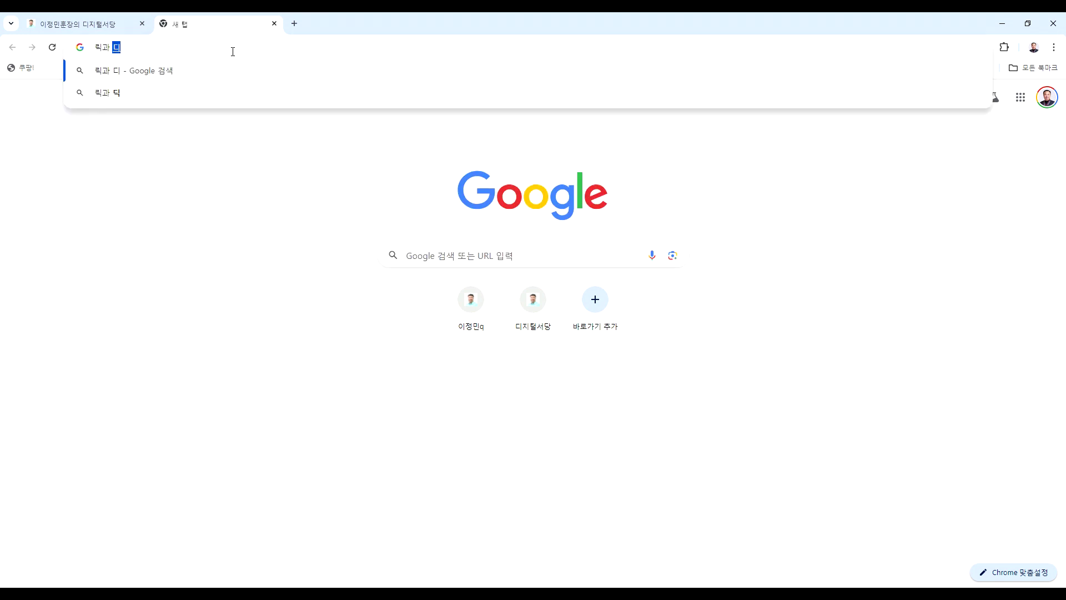
key("Return")
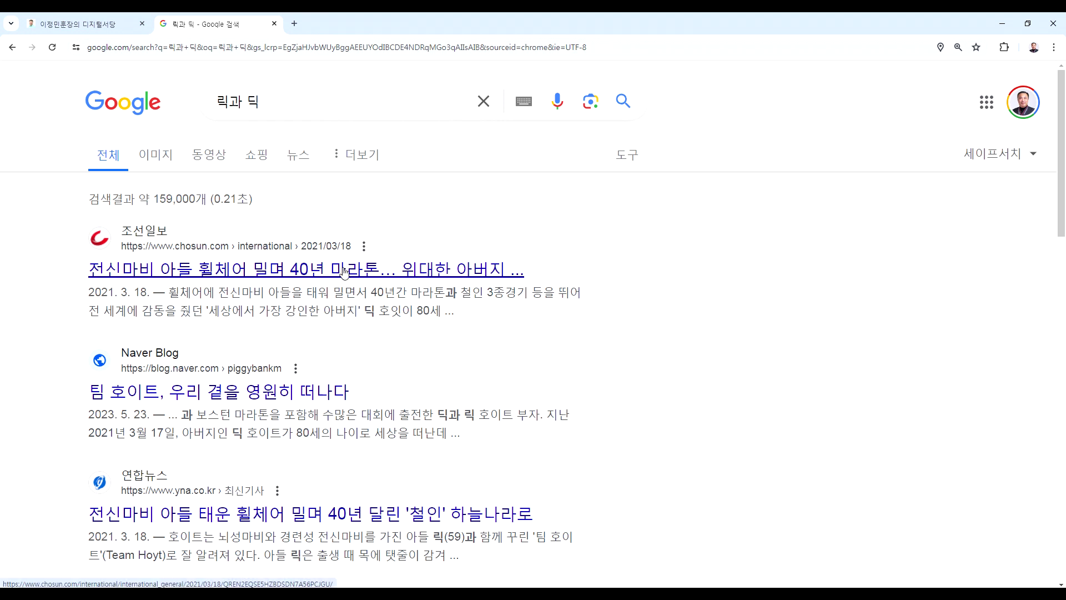
left_click(345, 271)
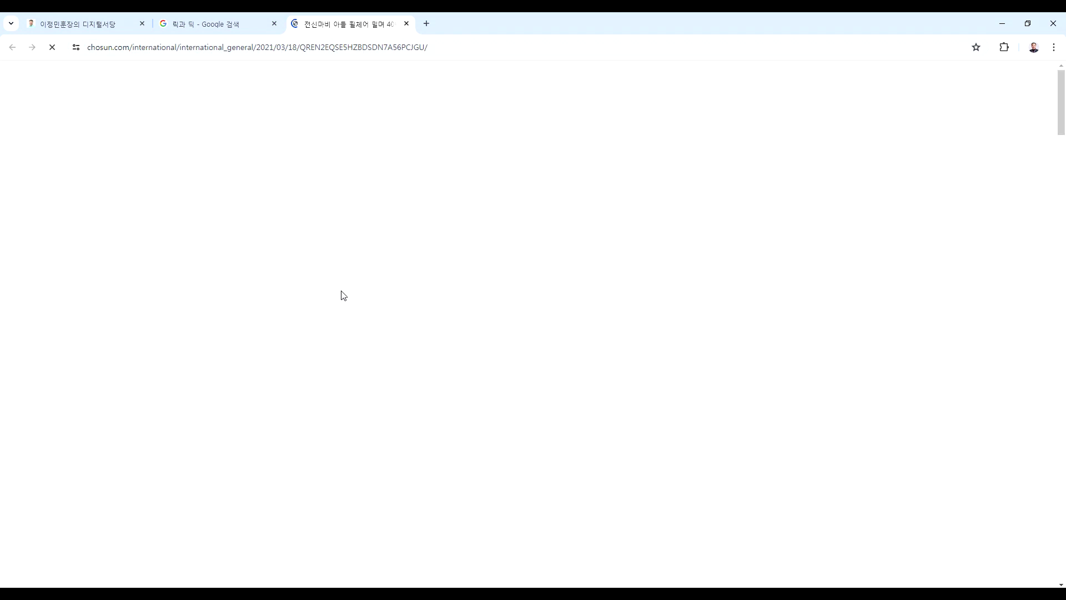
Read through the 조선일보 article, examining its marathon photos, the pair's race history and the tributes section
scroll(358, 348, "down", 4)
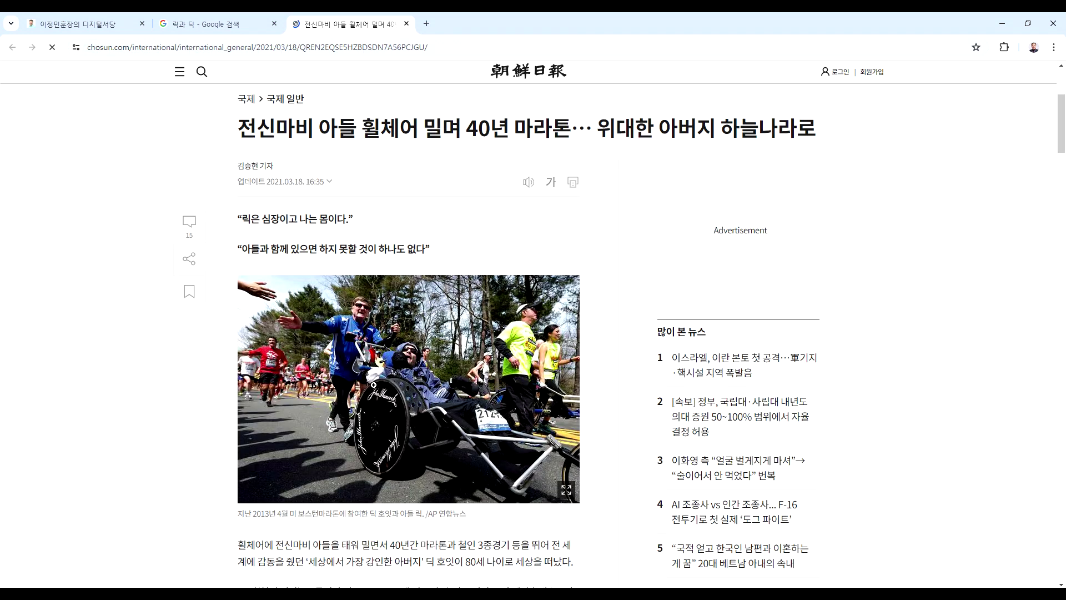
scroll(371, 370, "down", 2)
scroll(385, 269, "down", 2)
scroll(385, 270, "down", 7)
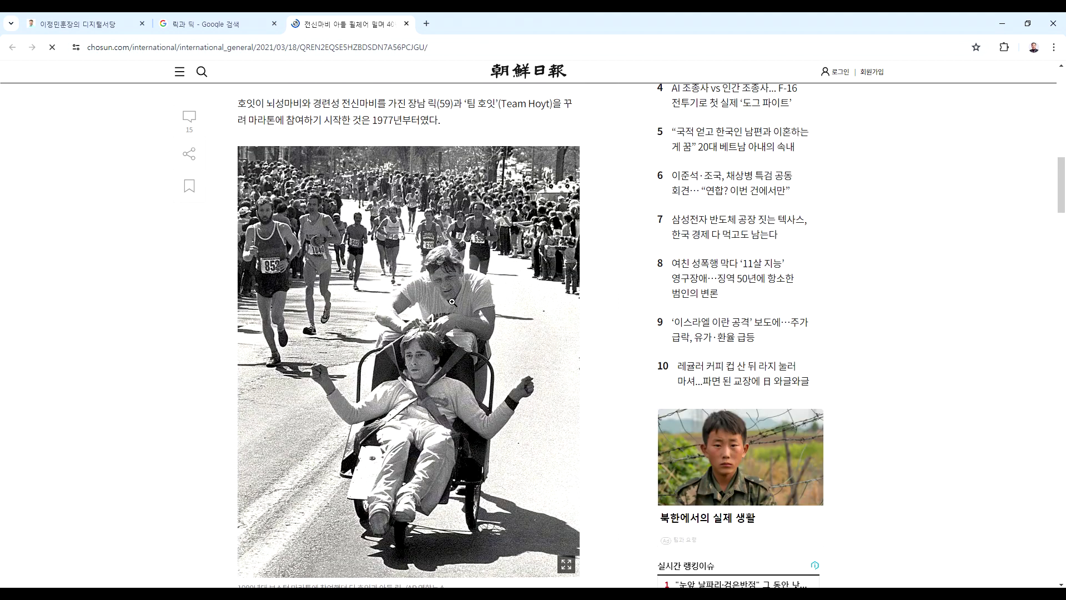
scroll(452, 297, "up", 1)
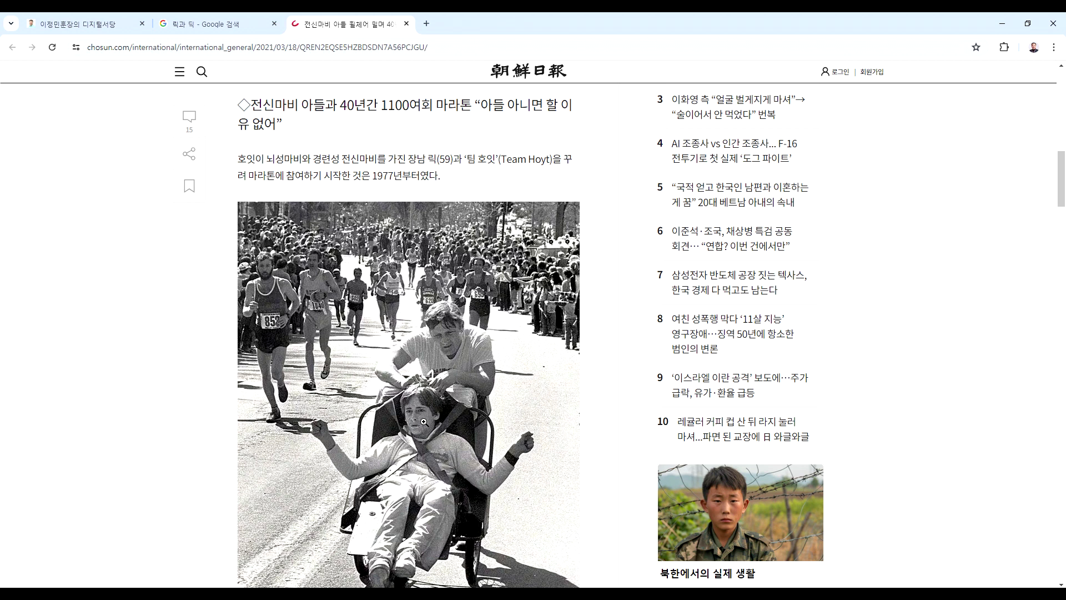
scroll(423, 422, "down", 3)
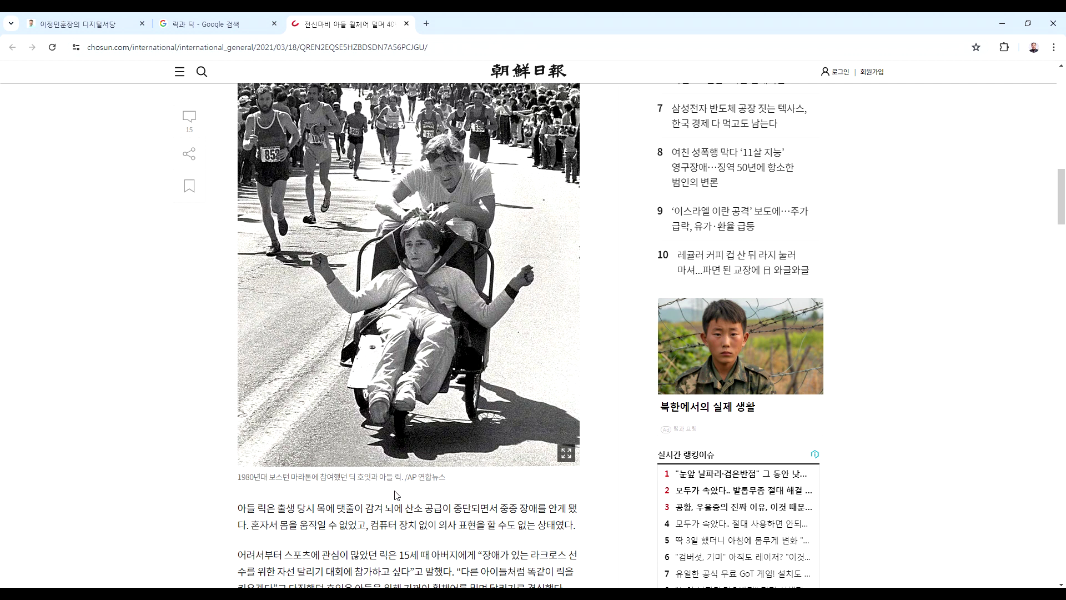
scroll(394, 497, "down", 1)
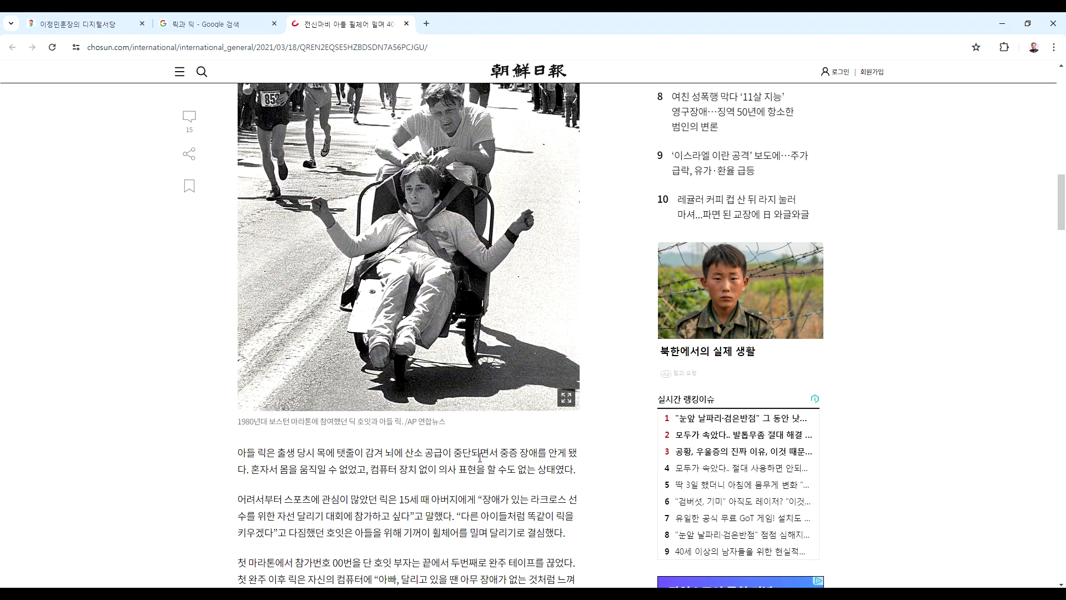
scroll(480, 458, "down", 4)
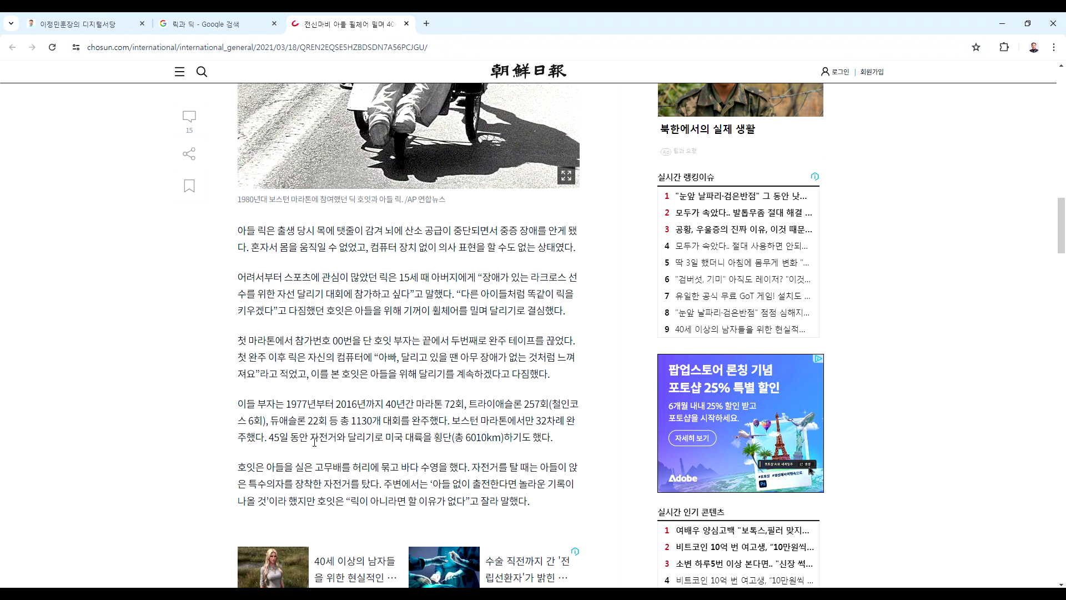
scroll(288, 437, "down", 3)
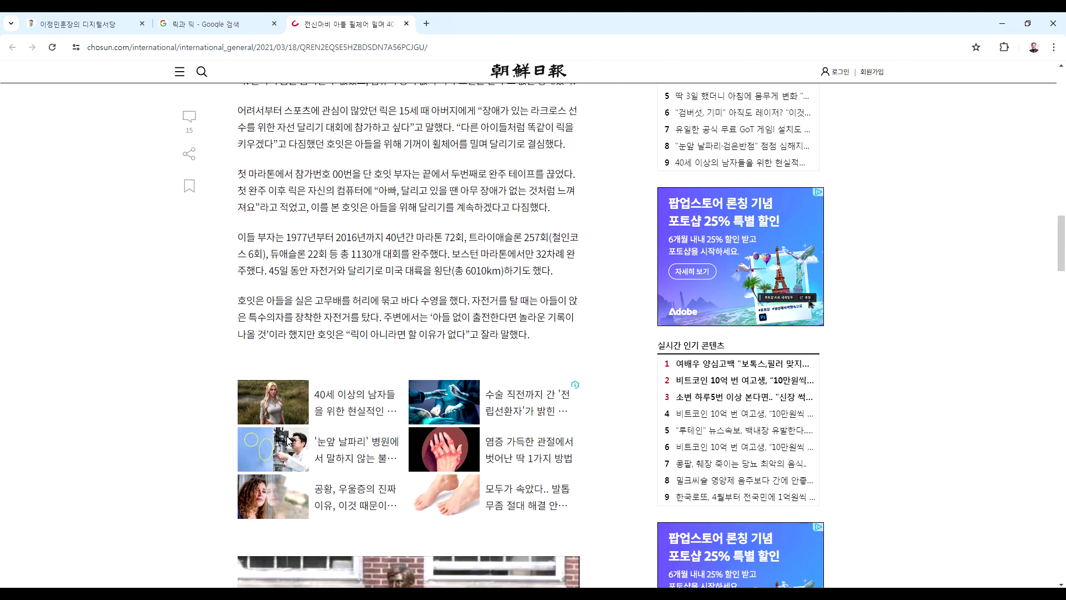
scroll(272, 441, "down", 3)
scroll(266, 447, "down", 4)
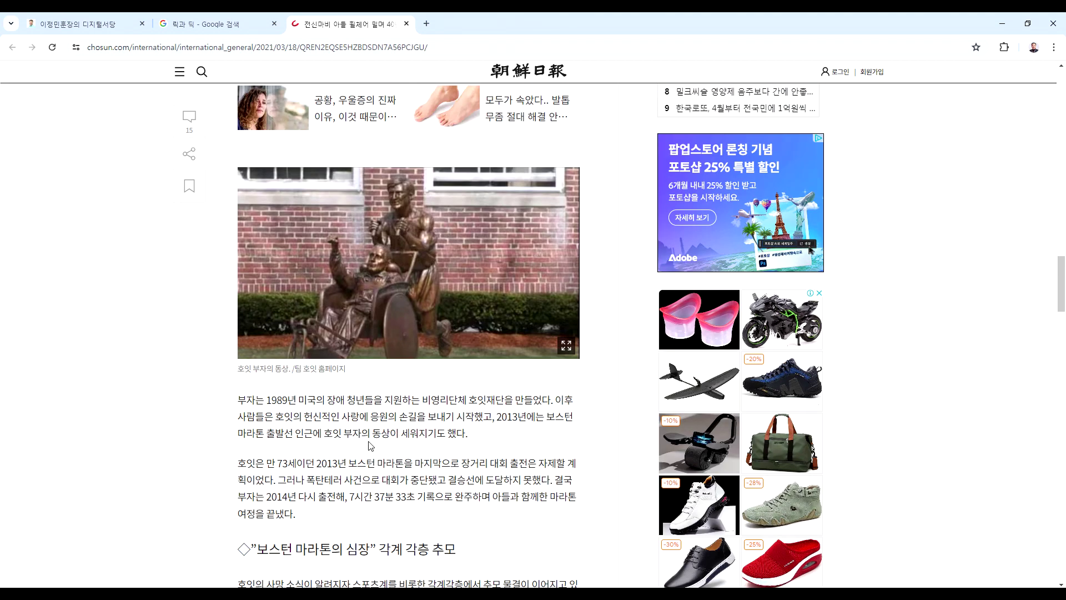
scroll(368, 442, "down", 2)
scroll(368, 442, "down", 2)
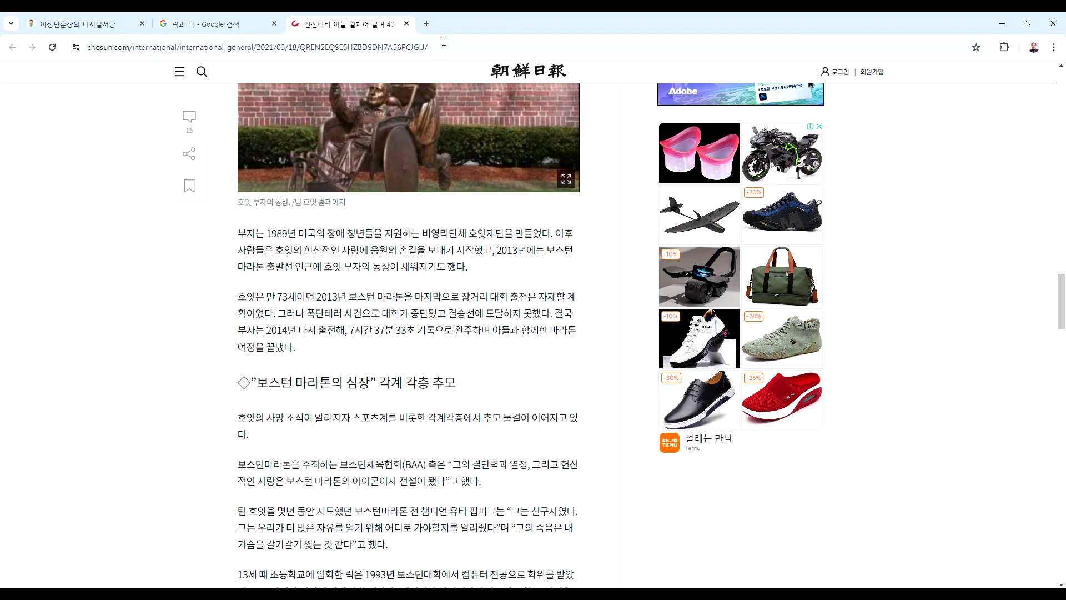
Close the 조선일보 article and look through the other search results for "릭과 딕"
left_click(406, 25)
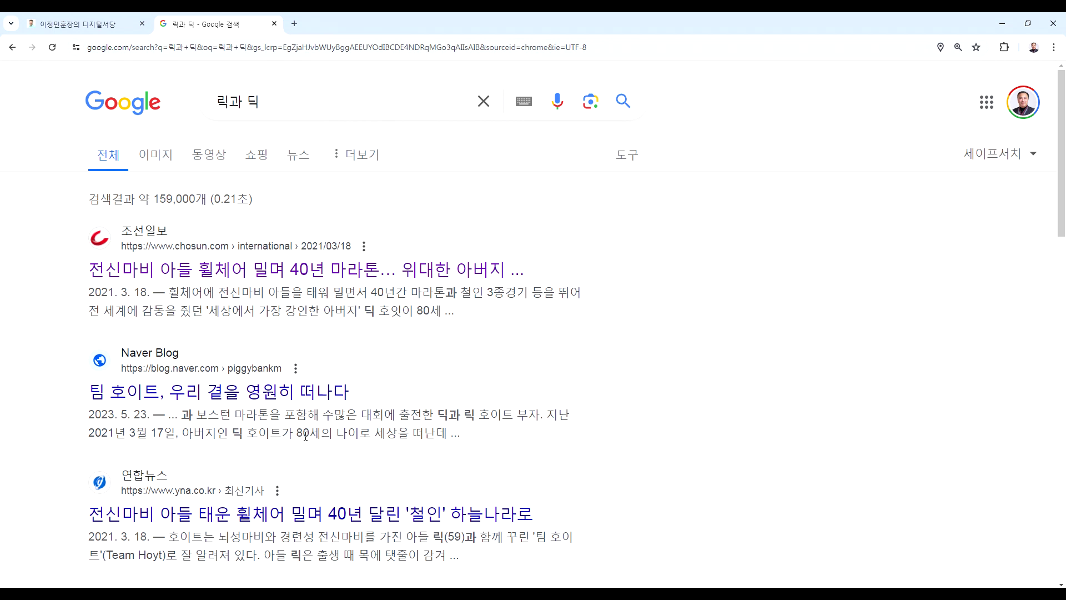
scroll(306, 435, "down", 2)
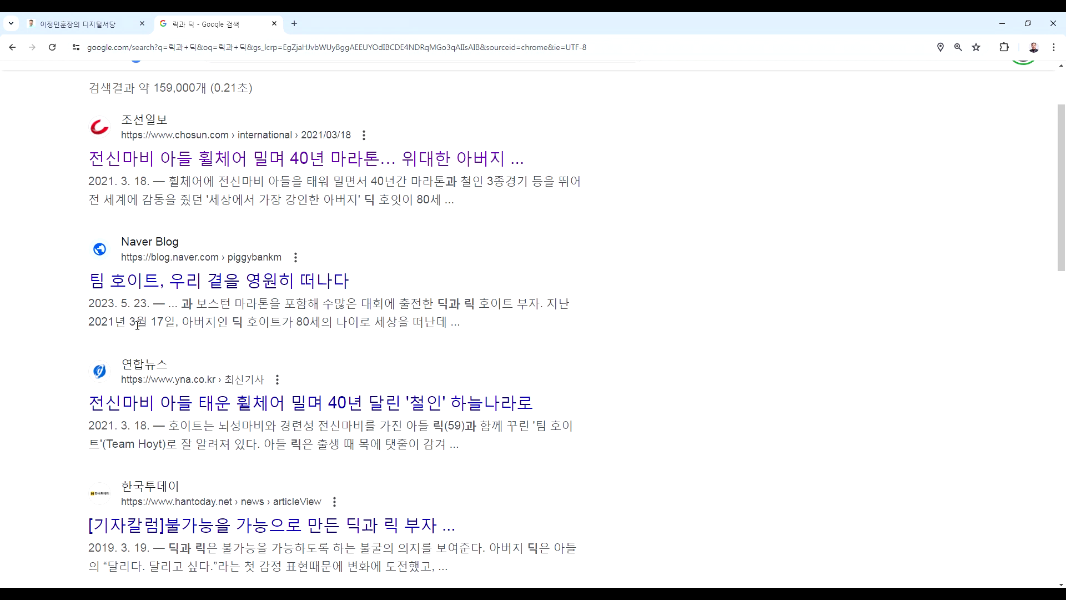
scroll(139, 331, "down", 6)
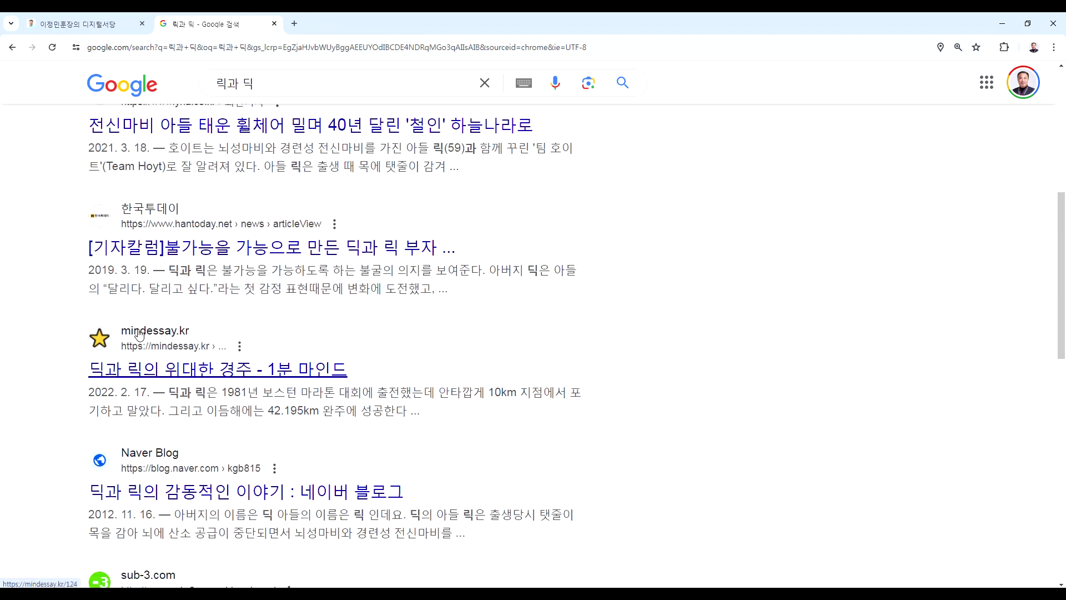
Look through the remaining Google results for "릭과 딕" as far as the related searches, and close the search tab
scroll(139, 333, "down", 3)
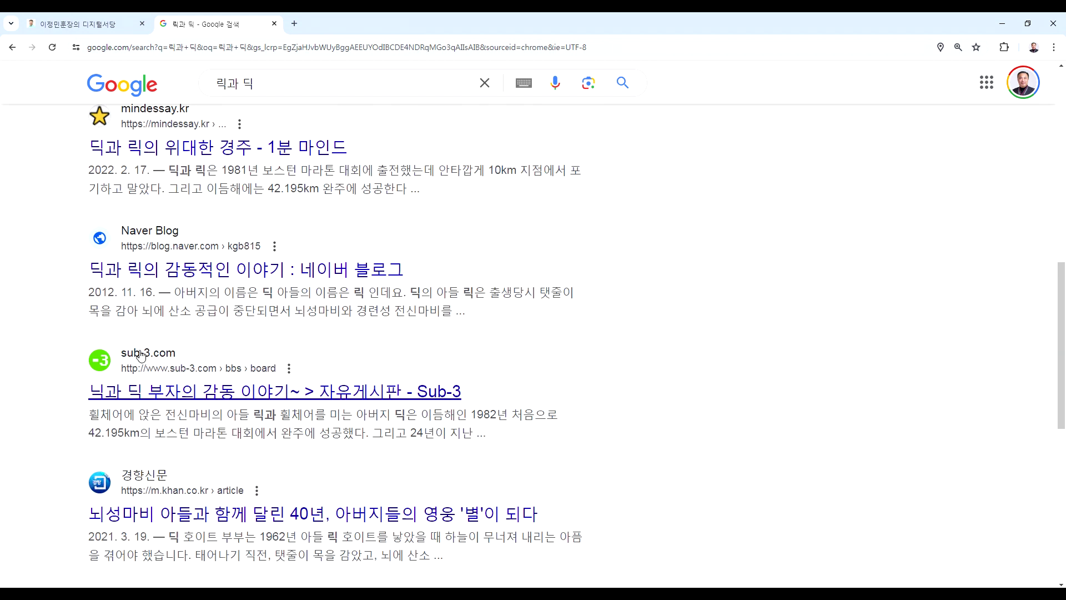
scroll(138, 347, "down", 3)
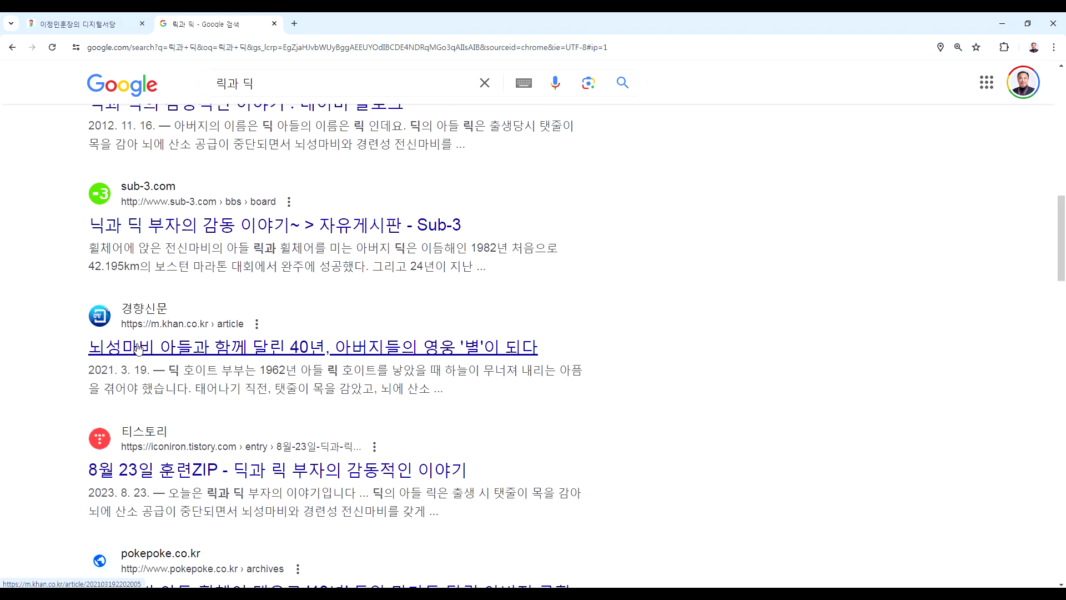
scroll(138, 348, "down", 4)
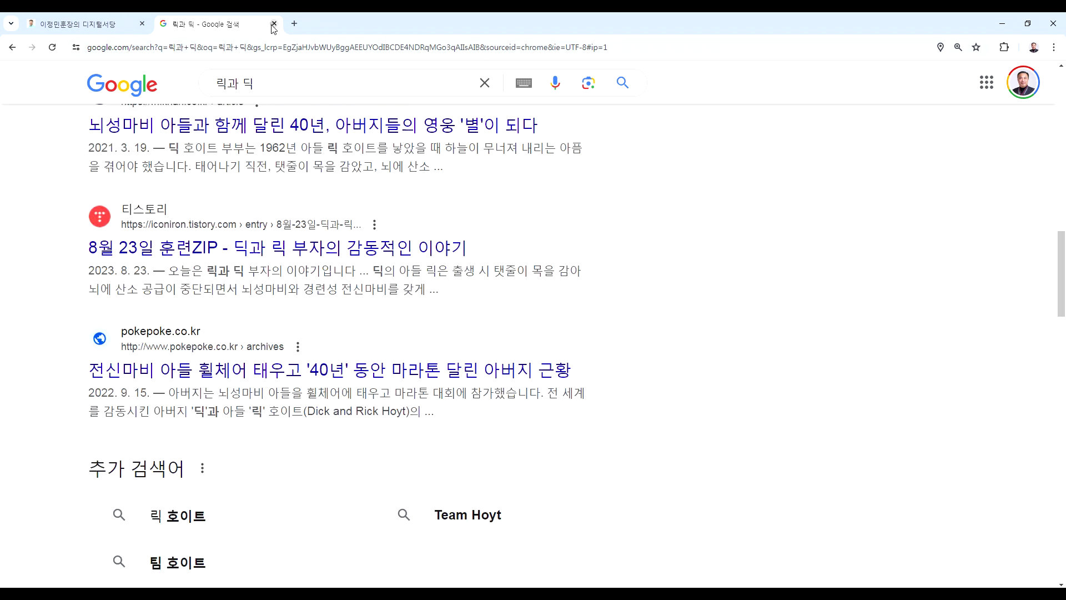
left_click(274, 24)
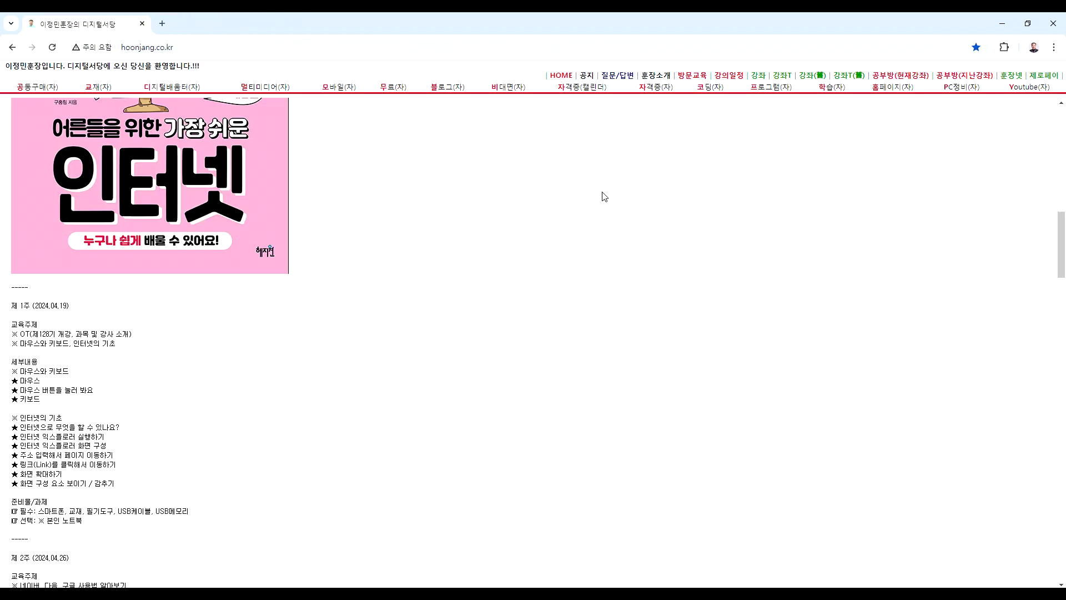
Return the hoonjang.co.kr site to its home page, minimize the browser and switch to the Notepad lesson notes
left_click(563, 80)
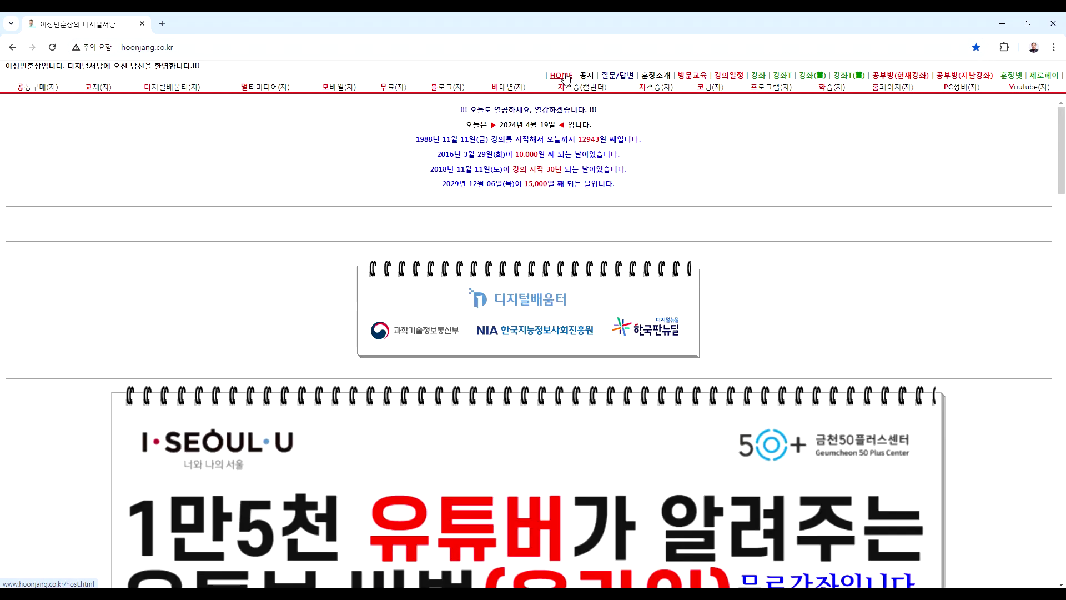
left_click(1002, 24)
left_click(715, 212)
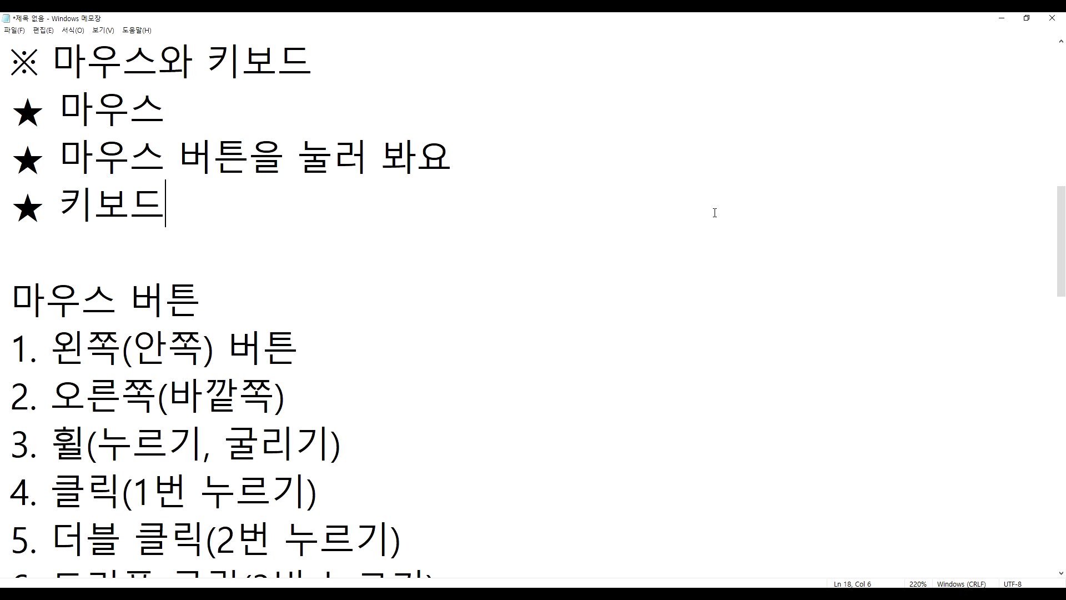
Remove an extra blank line between item 8 of the mouse button list and the "※ 인터넷의 기초" heading
left_click(136, 245)
scroll(270, 317, "down", 5)
scroll(223, 267, "up", 1)
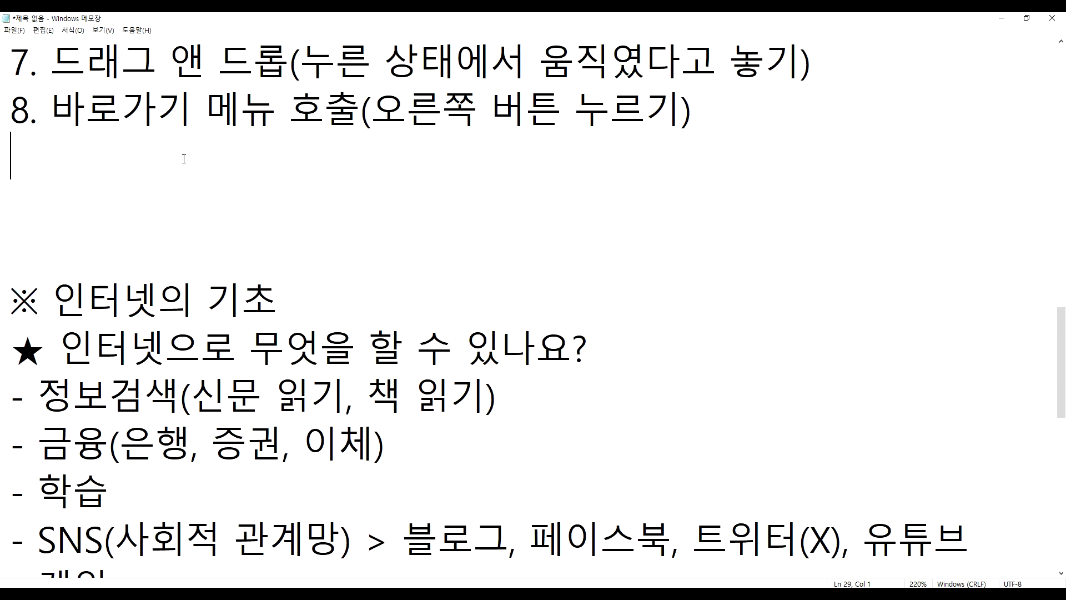
key("ctrl+v")
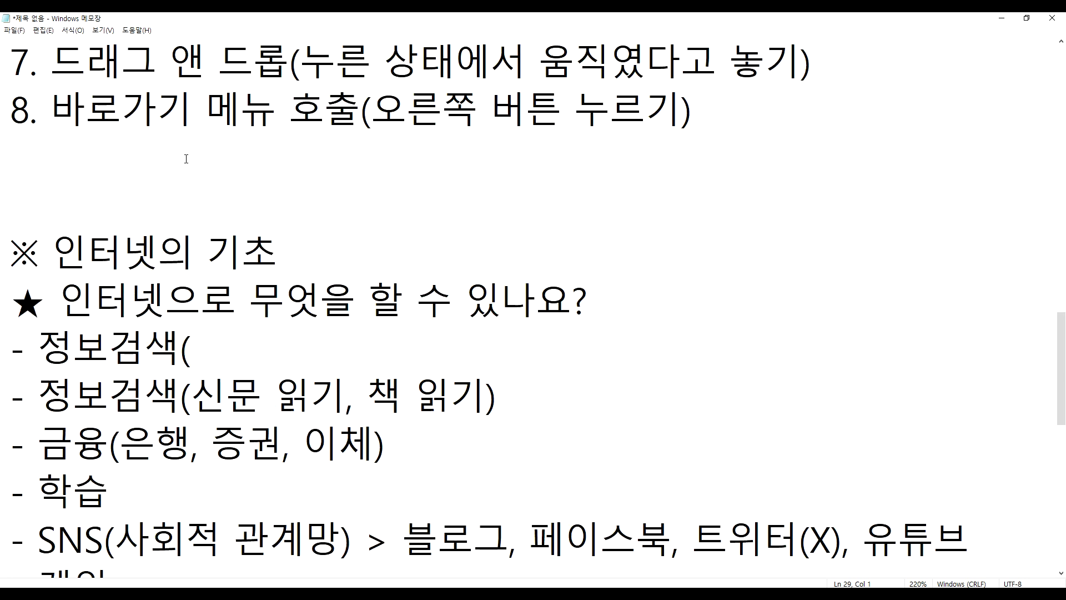